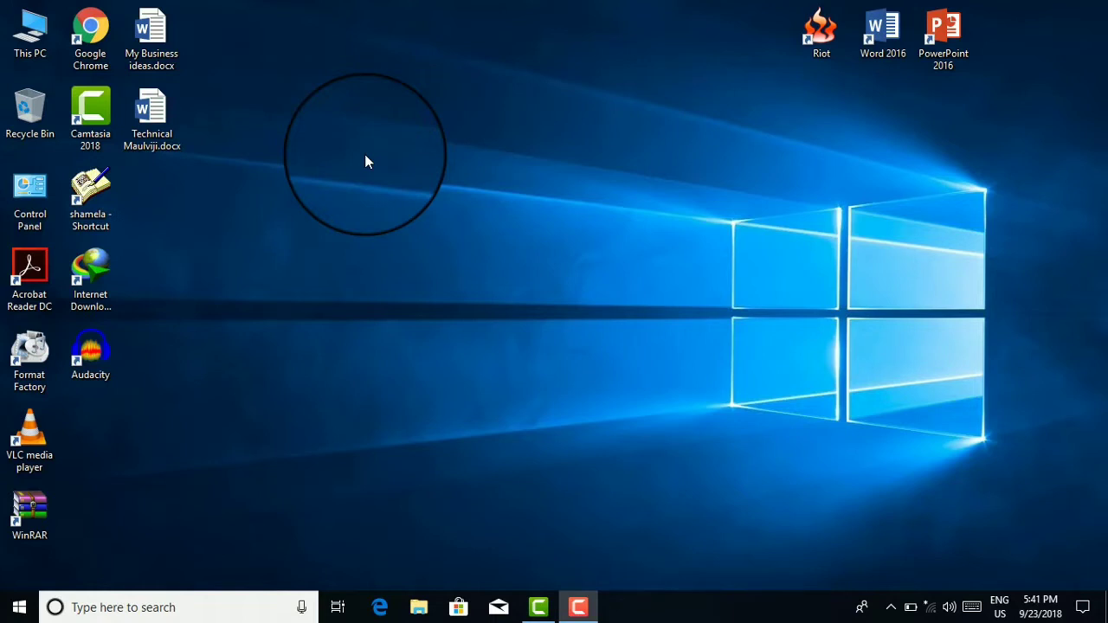
- Launch Word from the Run dialog with the command 'winword', then close it
key("super+r")
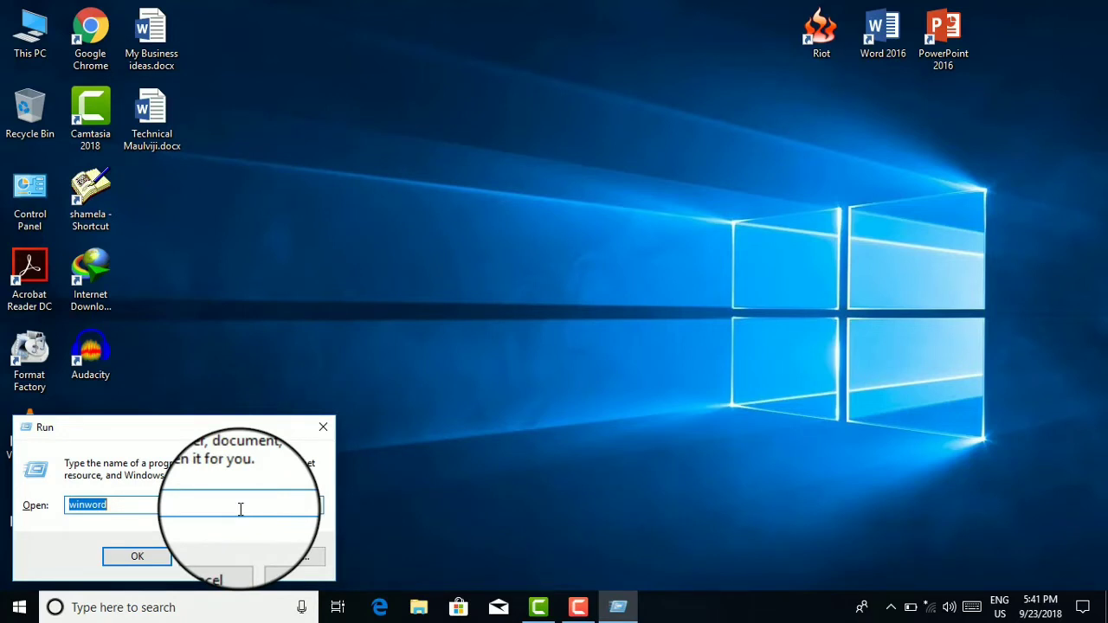
type("win")
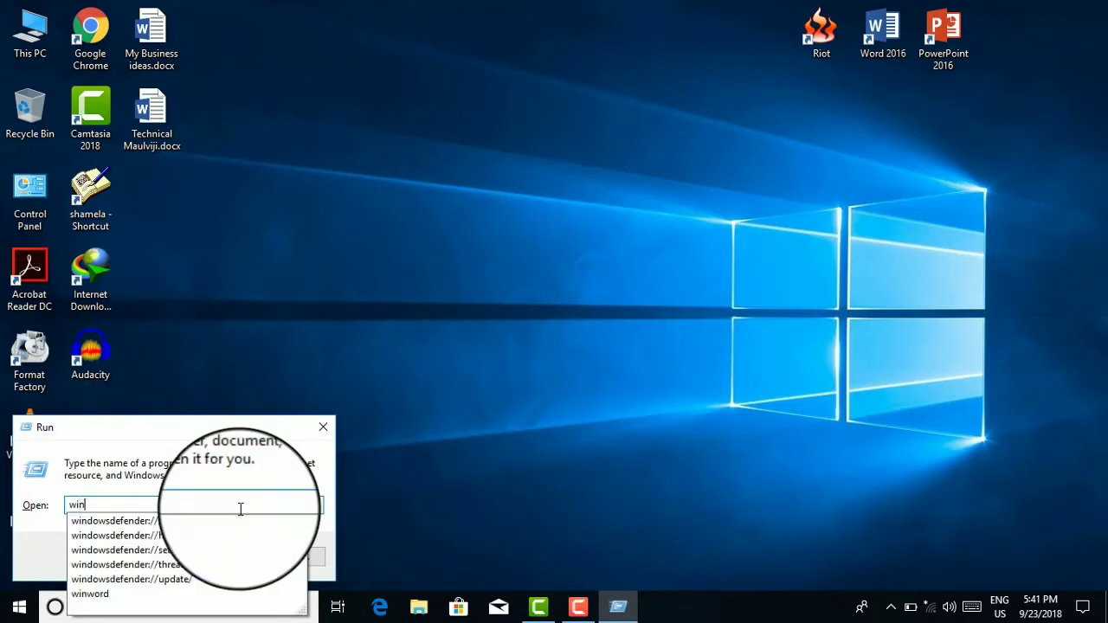
type("word")
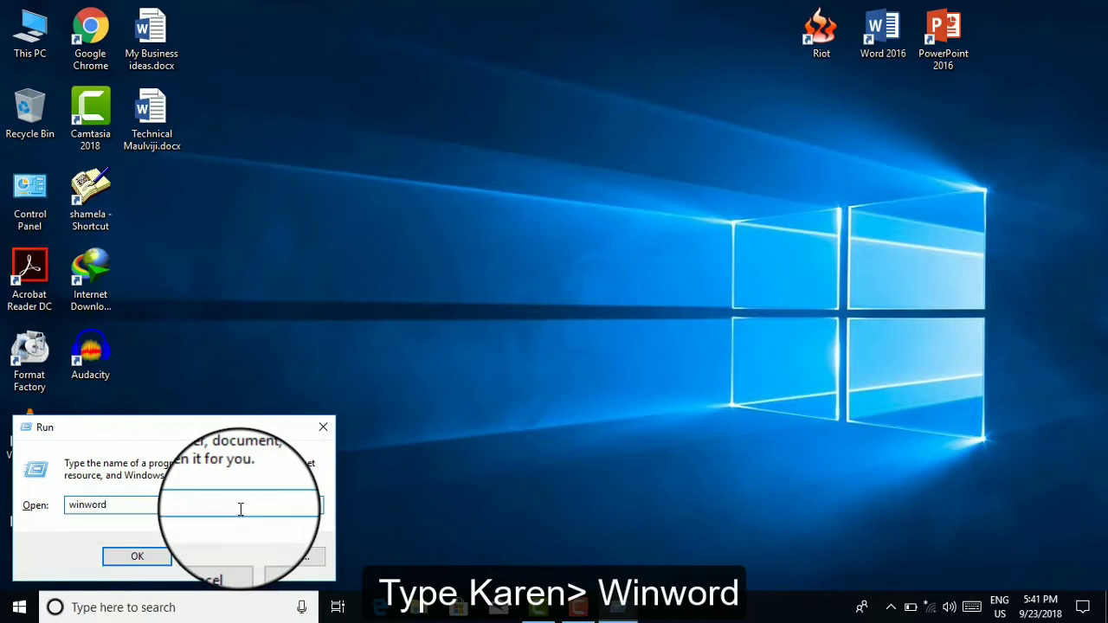
key("Return")
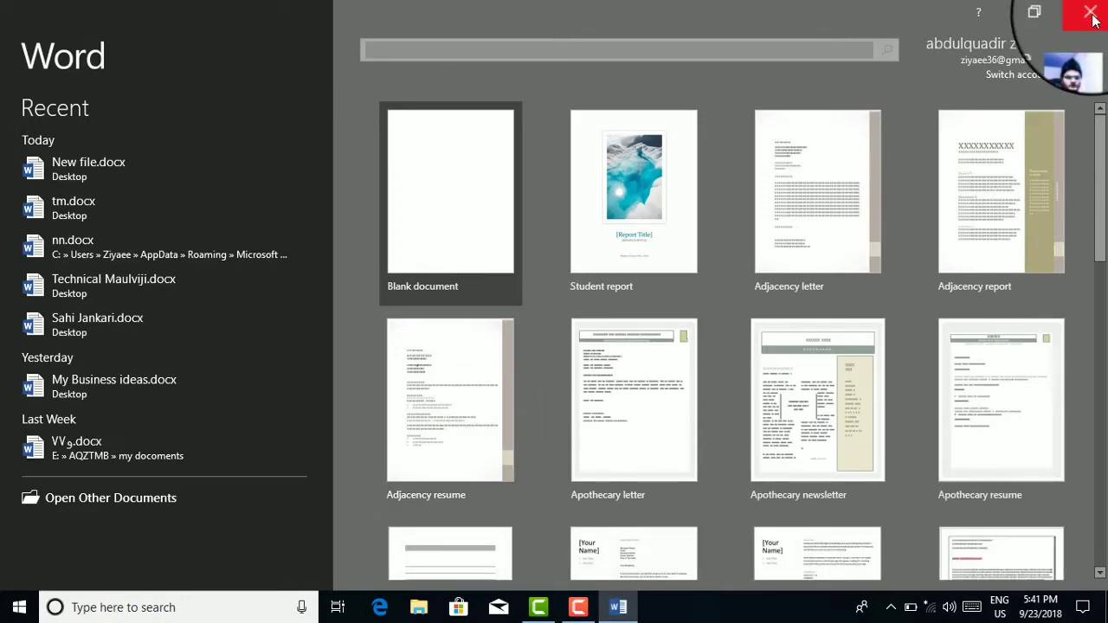
left_click(1092, 19)
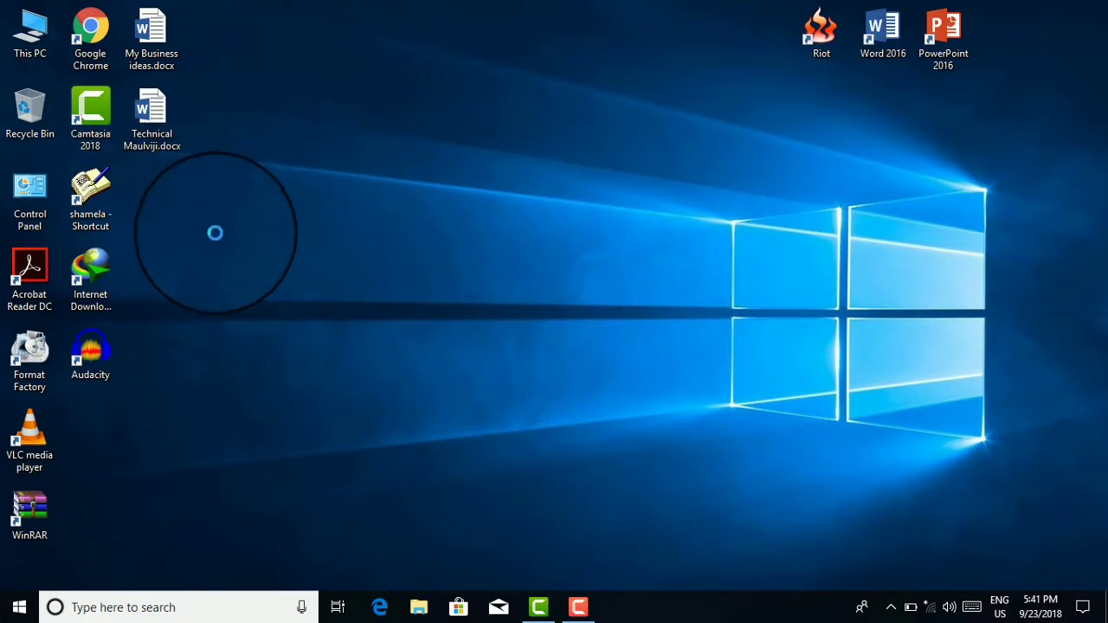
- Refresh the desktop and search the Start menu for 'word'
right_click(199, 183)
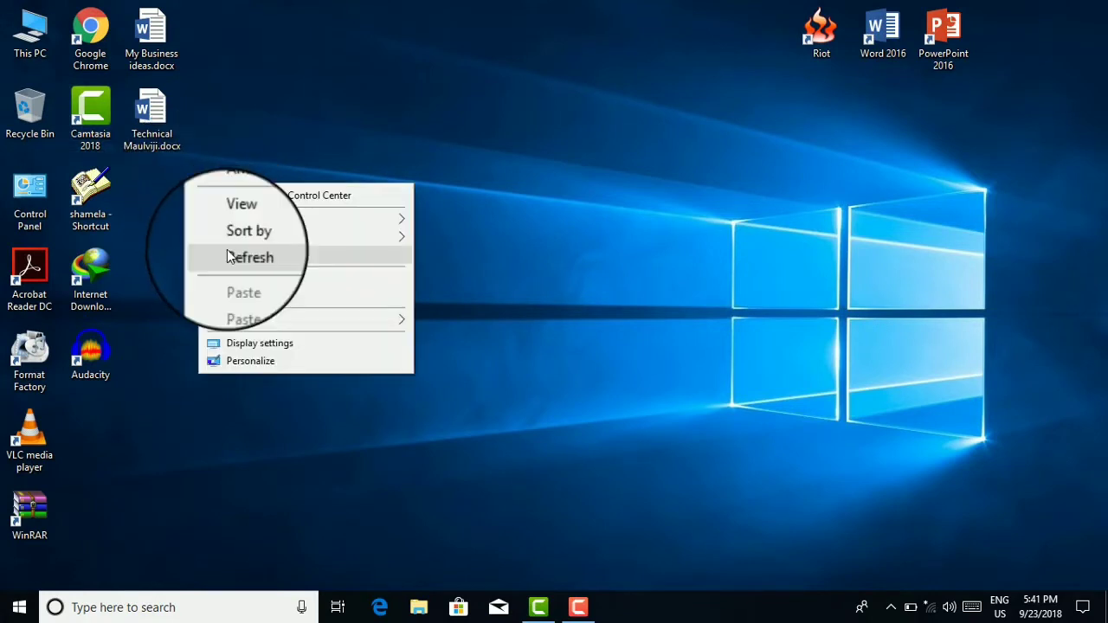
left_click(227, 254)
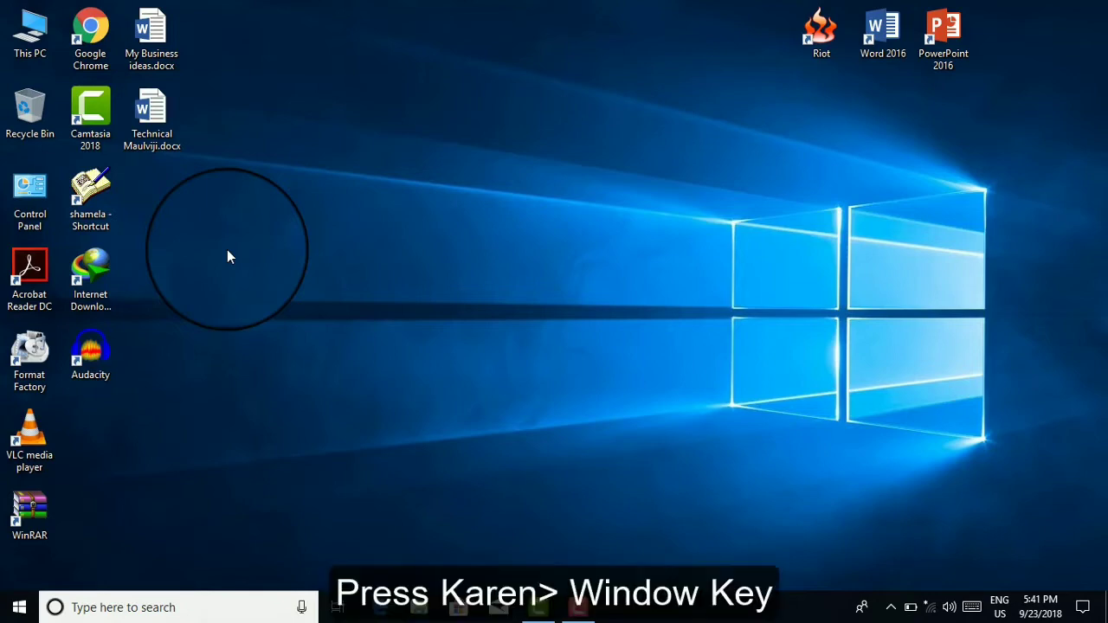
key("super")
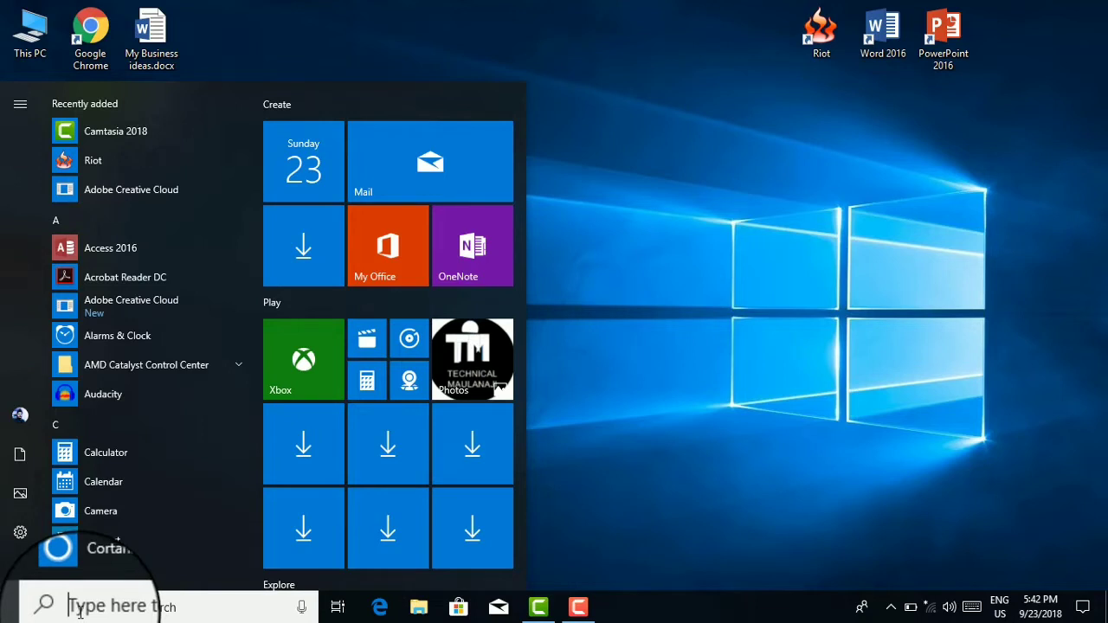
type("w")
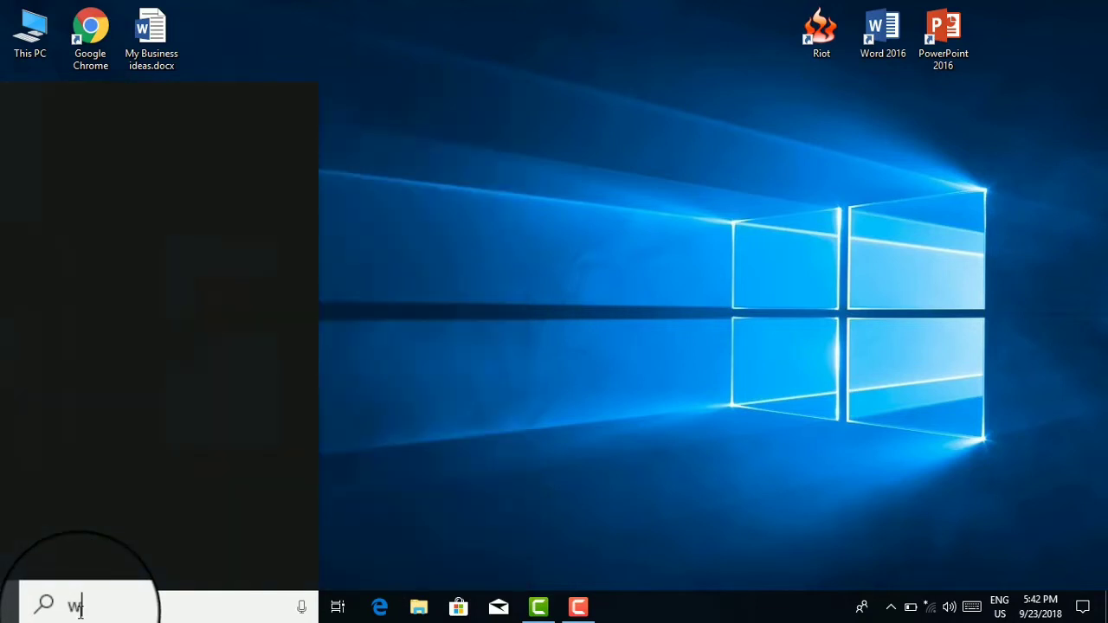
type("ord")
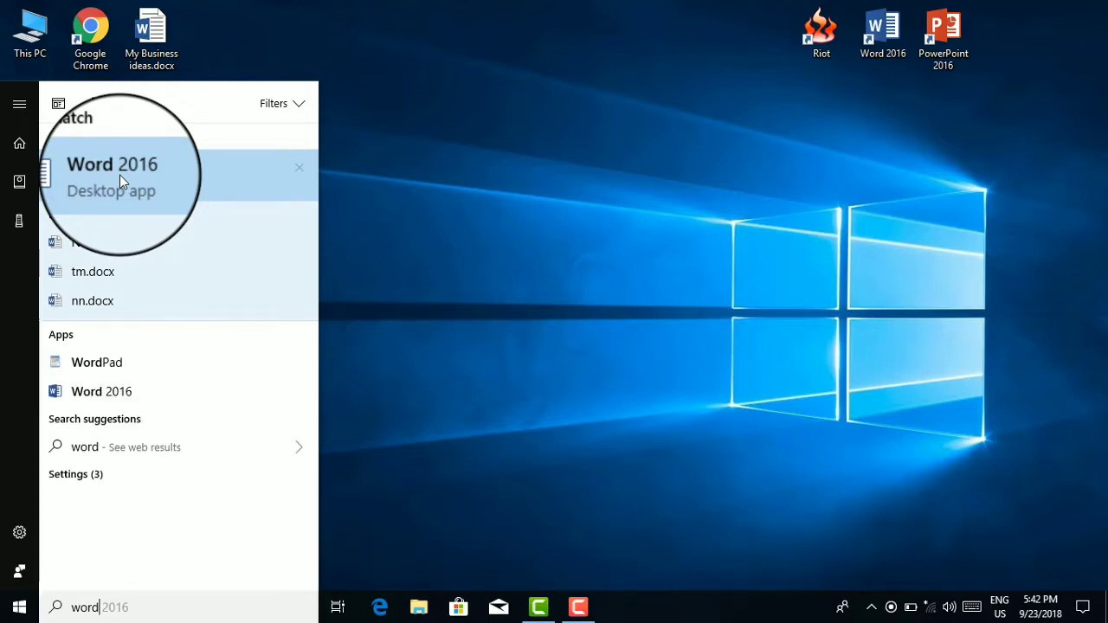
- Dismiss the search results, refresh the desktop, and search 'word' from the taskbar search box
left_click(417, 199)
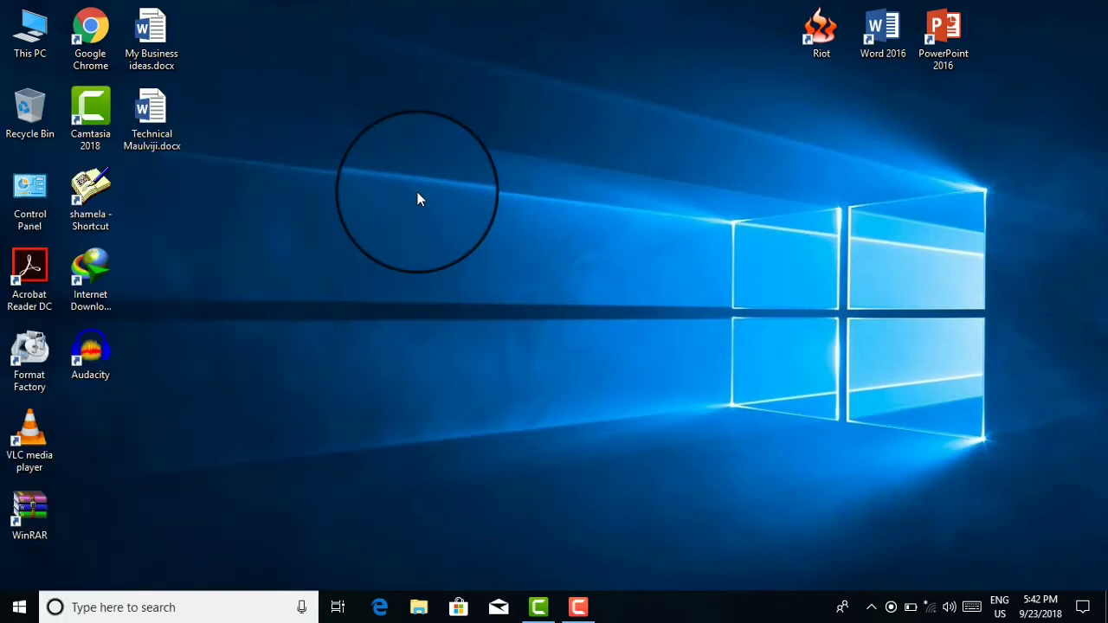
right_click(438, 245)
left_click(449, 264)
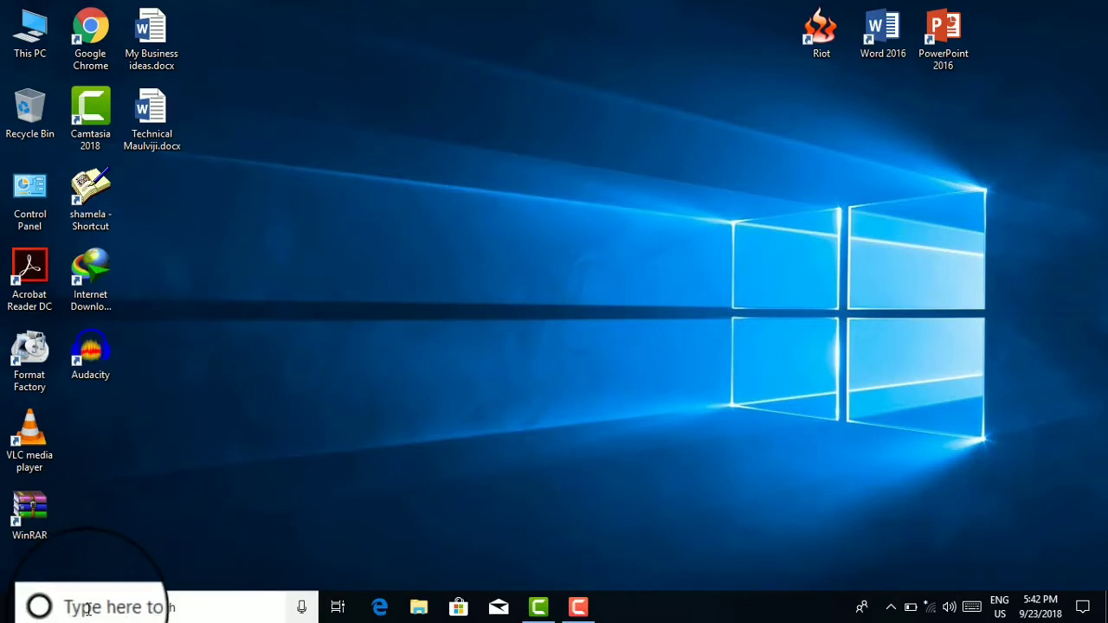
left_click(87, 610)
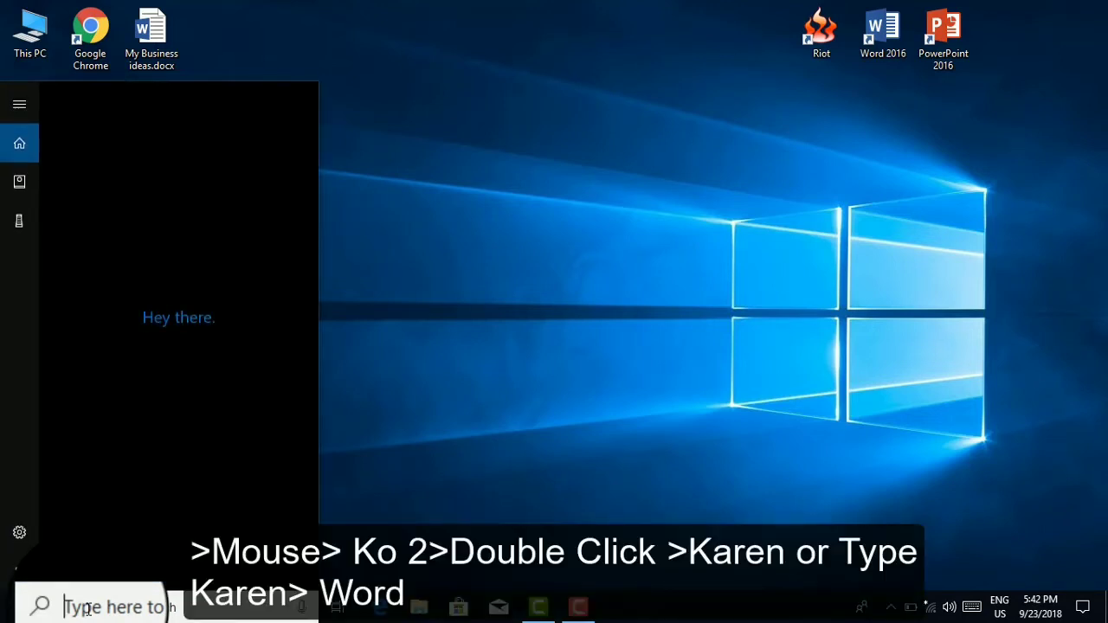
type("wo")
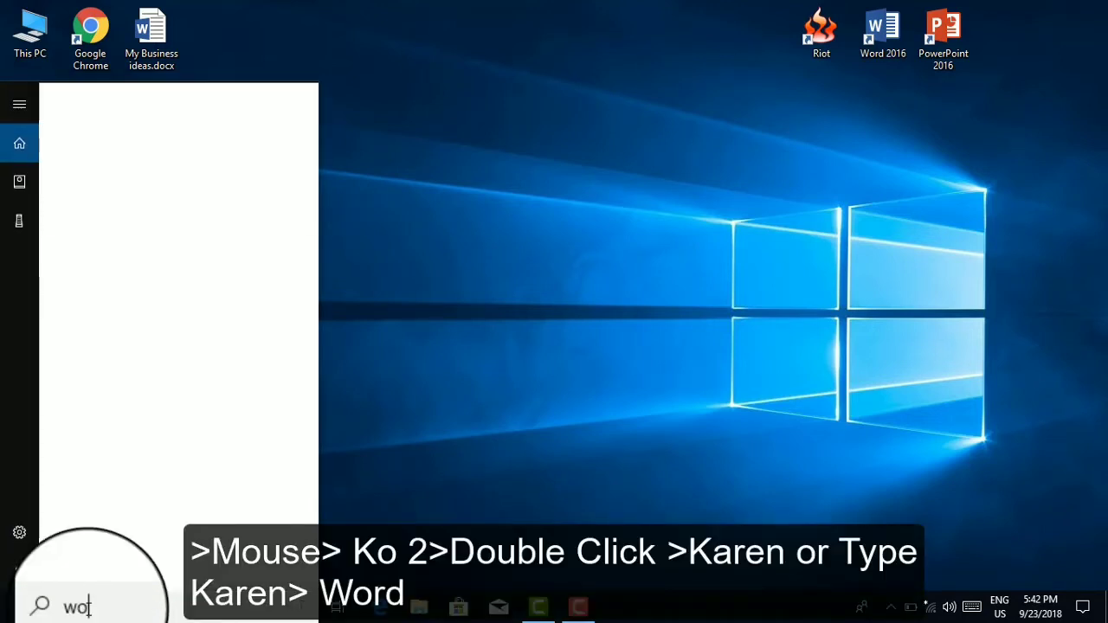
type("rd")
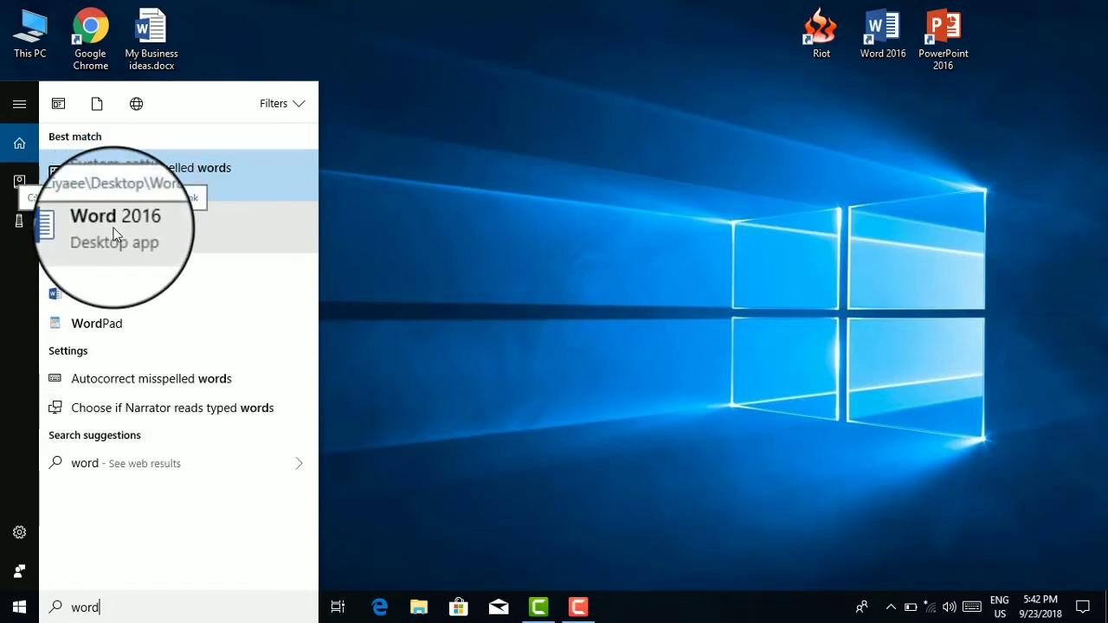
- Dismiss the search results and refresh the desktop
left_click(433, 124)
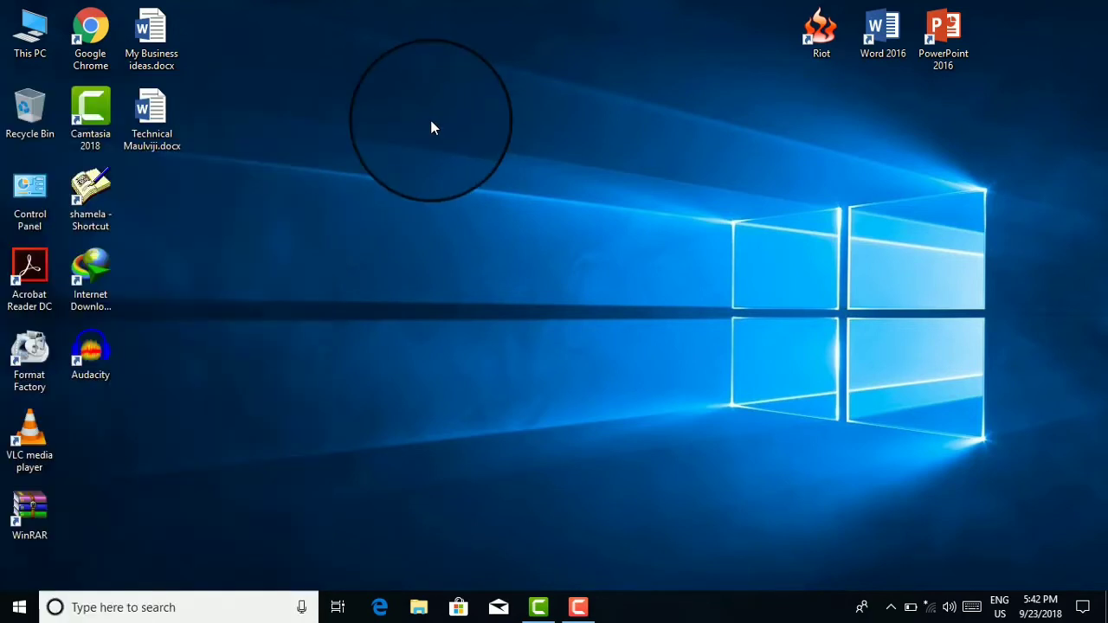
right_click(433, 122)
left_click(454, 190)
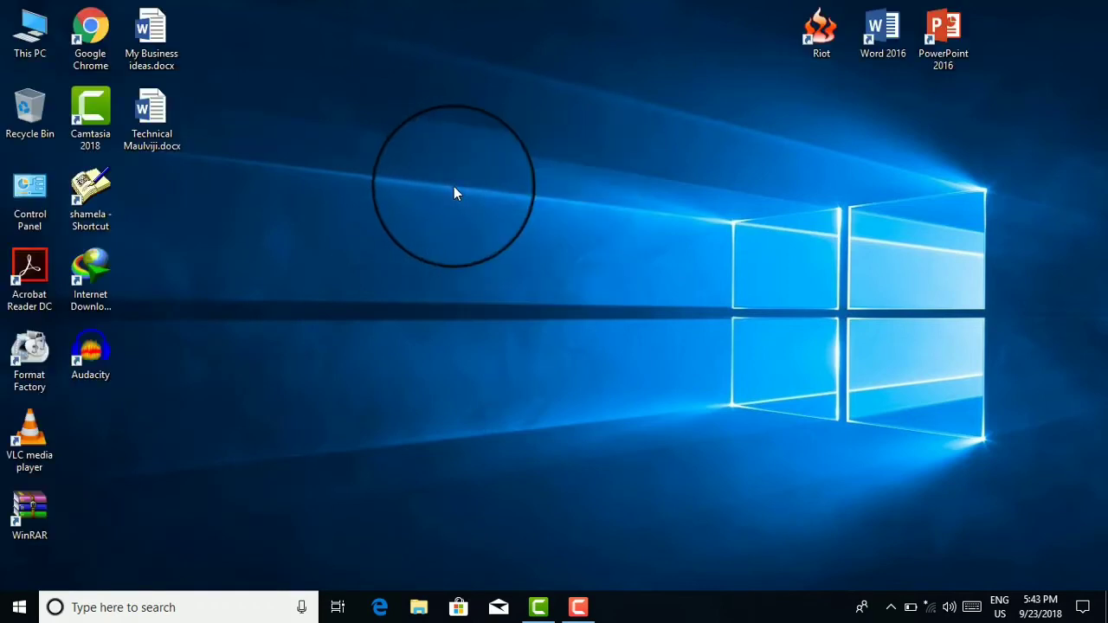
- Open the Start menu and scroll the app list down to Word 2016 under W
left_click(19, 608)
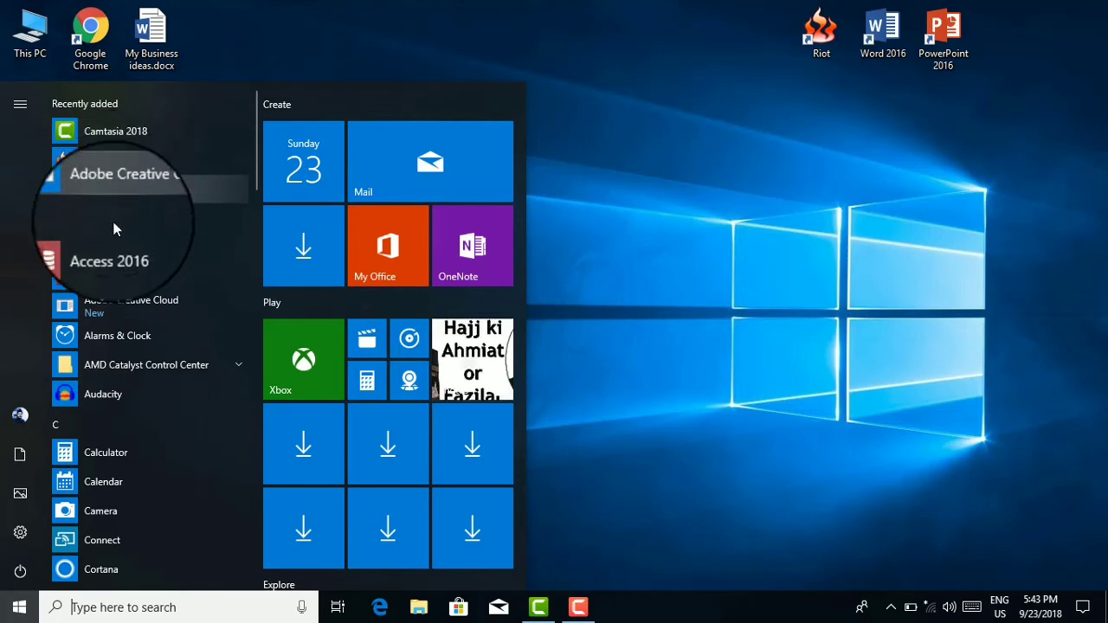
scroll(124, 281, "down", 1)
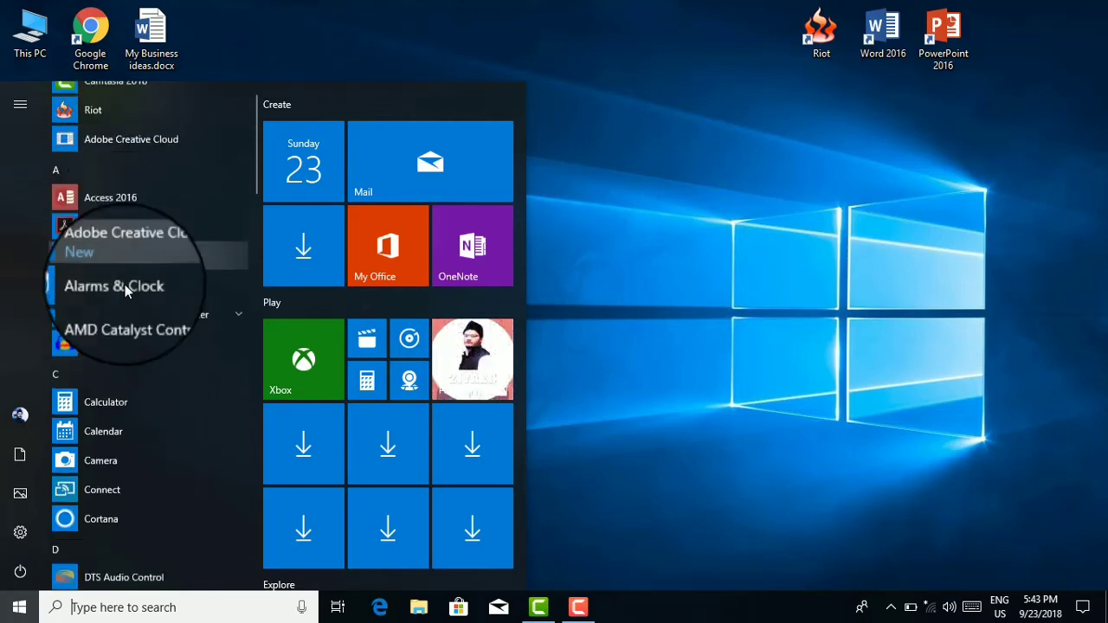
scroll(125, 289, "down", 3)
scroll(124, 288, "down", 1)
scroll(125, 289, "down", 2)
scroll(125, 298, "down", 2)
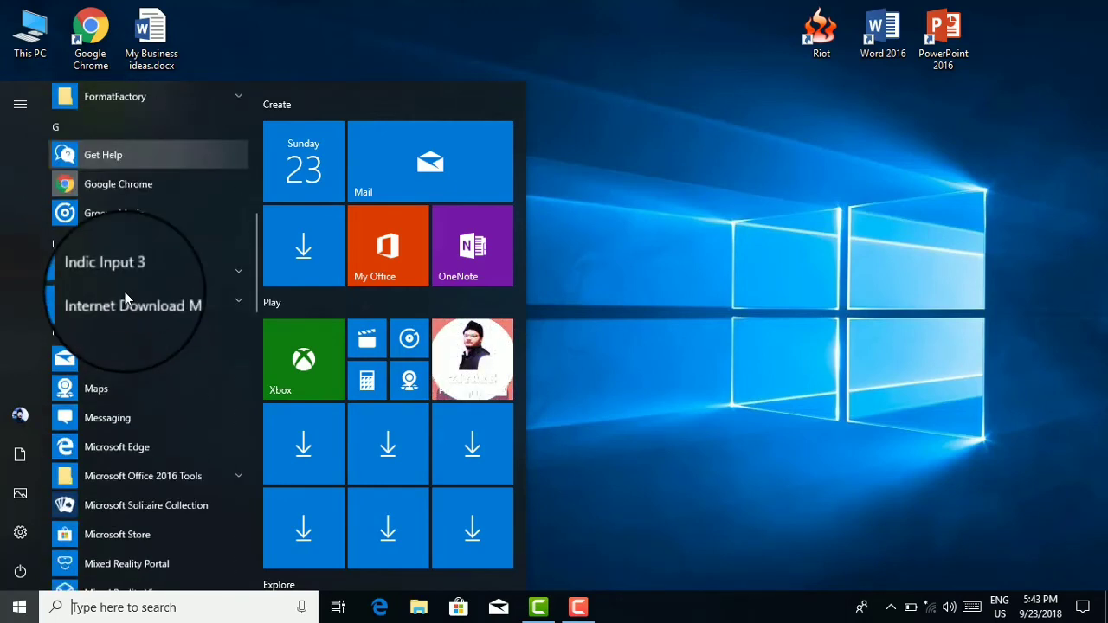
scroll(125, 298, "down", 1)
scroll(124, 298, "down", 3)
scroll(125, 299, "down", 1)
scroll(124, 295, "down", 3)
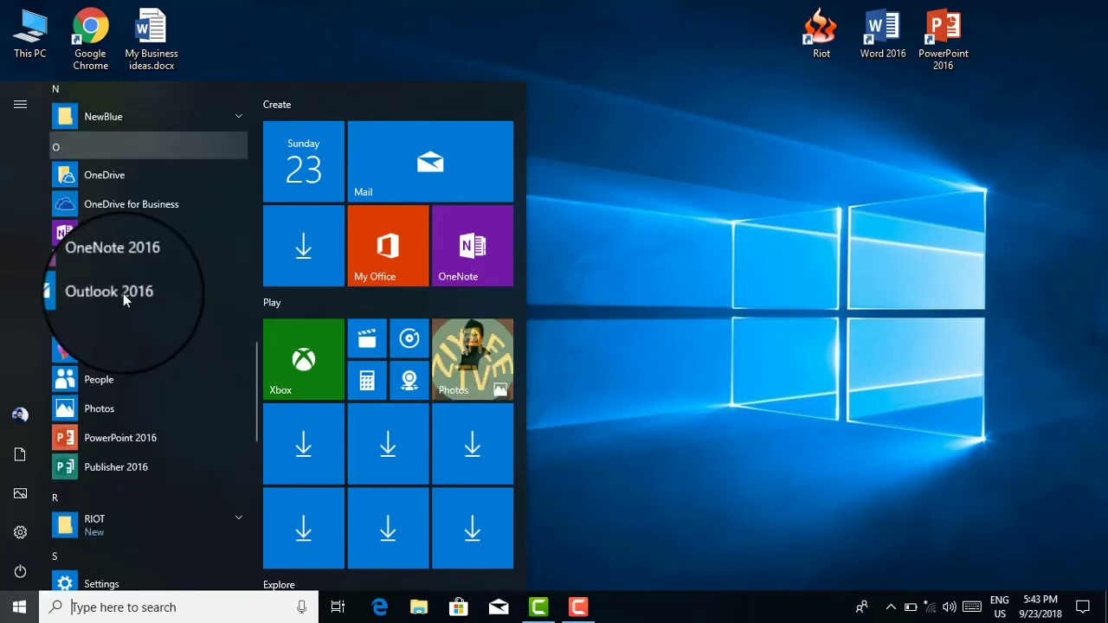
scroll(123, 295, "down", 2)
scroll(124, 294, "down", 2)
scroll(121, 300, "down", 3)
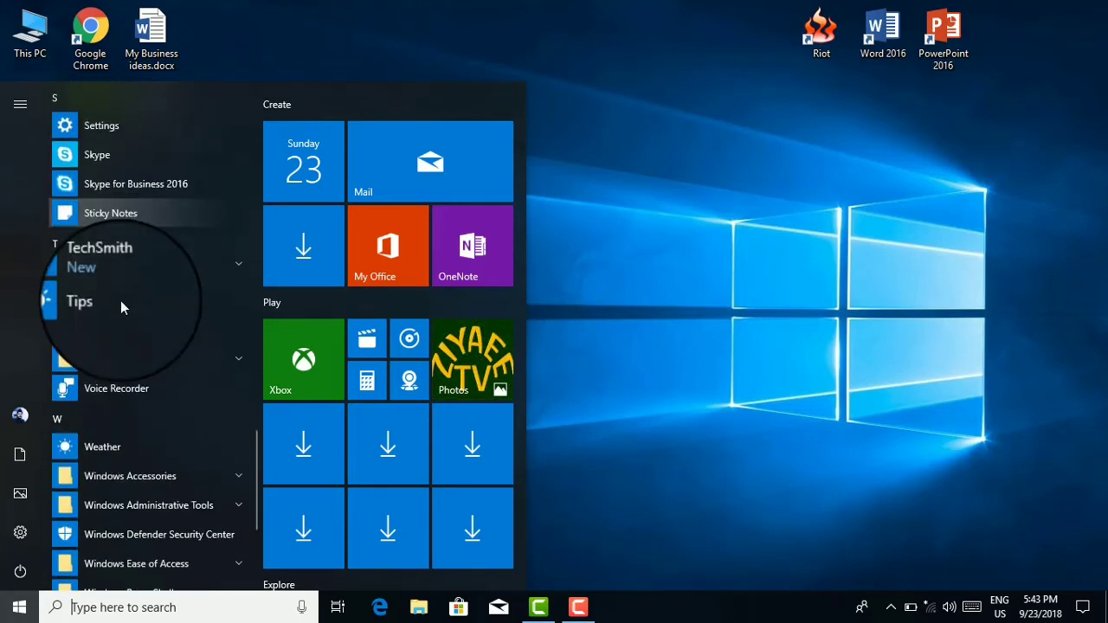
scroll(120, 318, "down", 1)
scroll(120, 317, "down", 2)
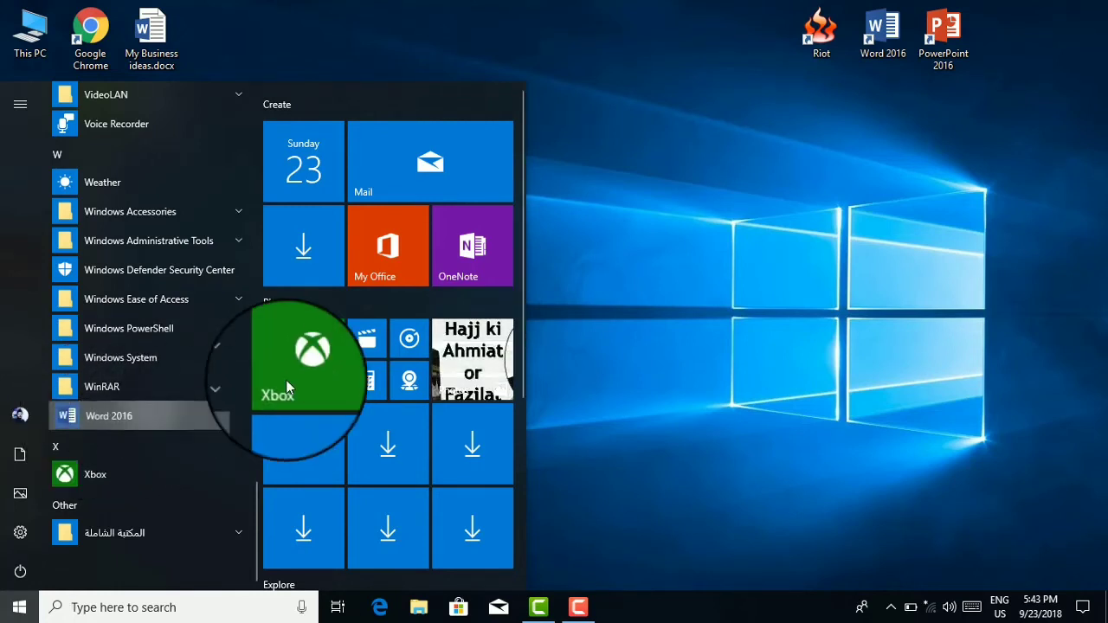
- Drag Word 2016 from the Start menu to create a shortcut at the desktop's top centre
left_click_drag(370, 357, 683, 181)
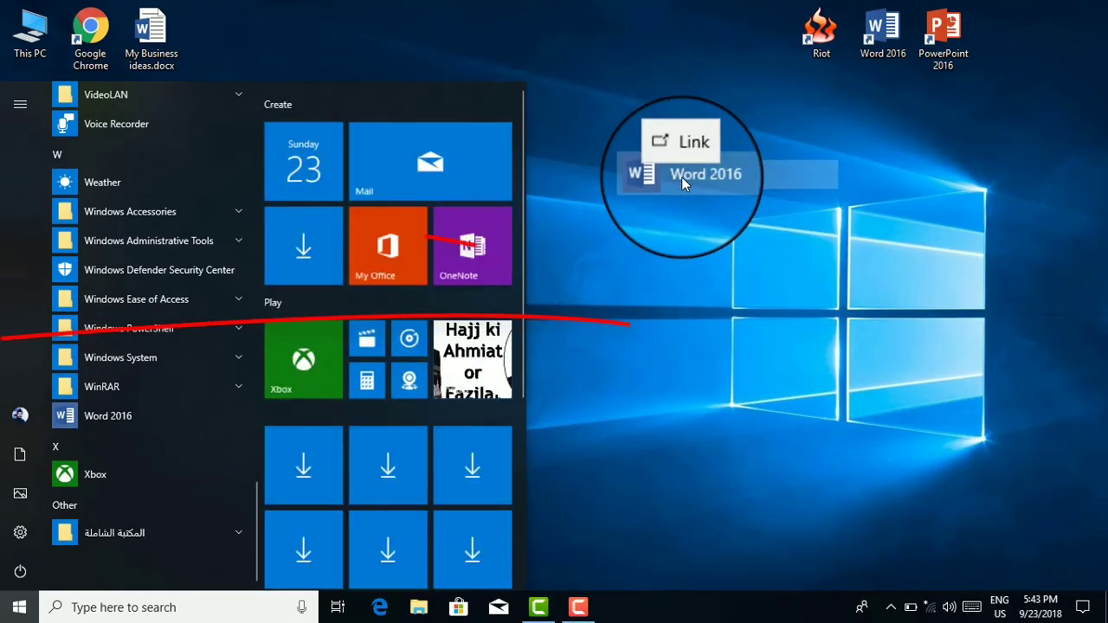
left_click_drag(682, 184, 682, 183)
left_click(682, 183)
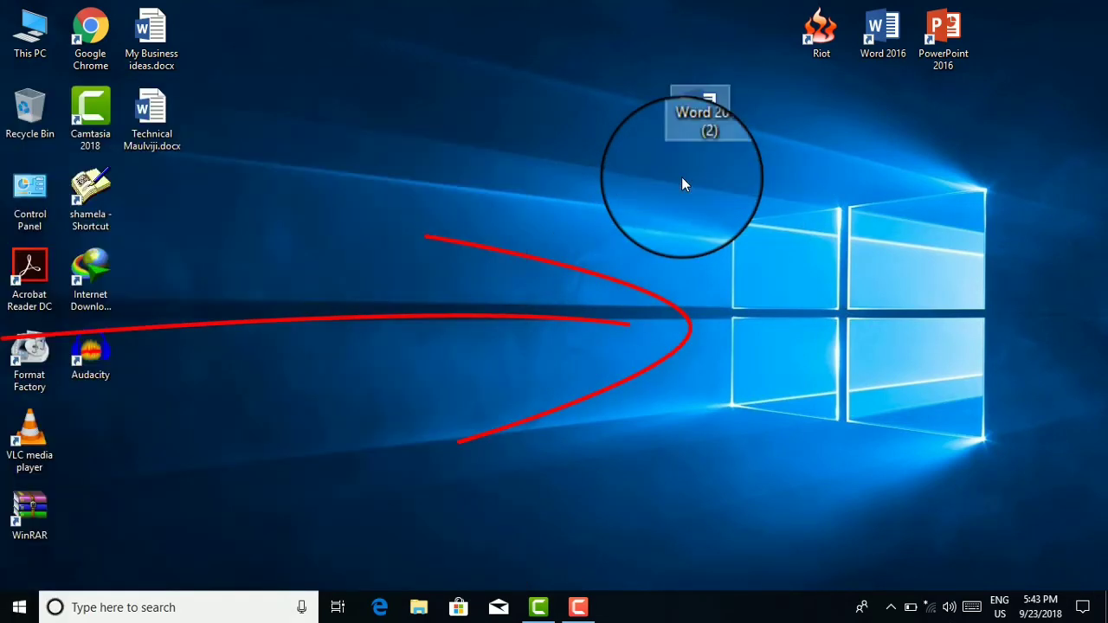
- Refresh the desktop, launch Word from the new shortcut, then close it
right_click(555, 144)
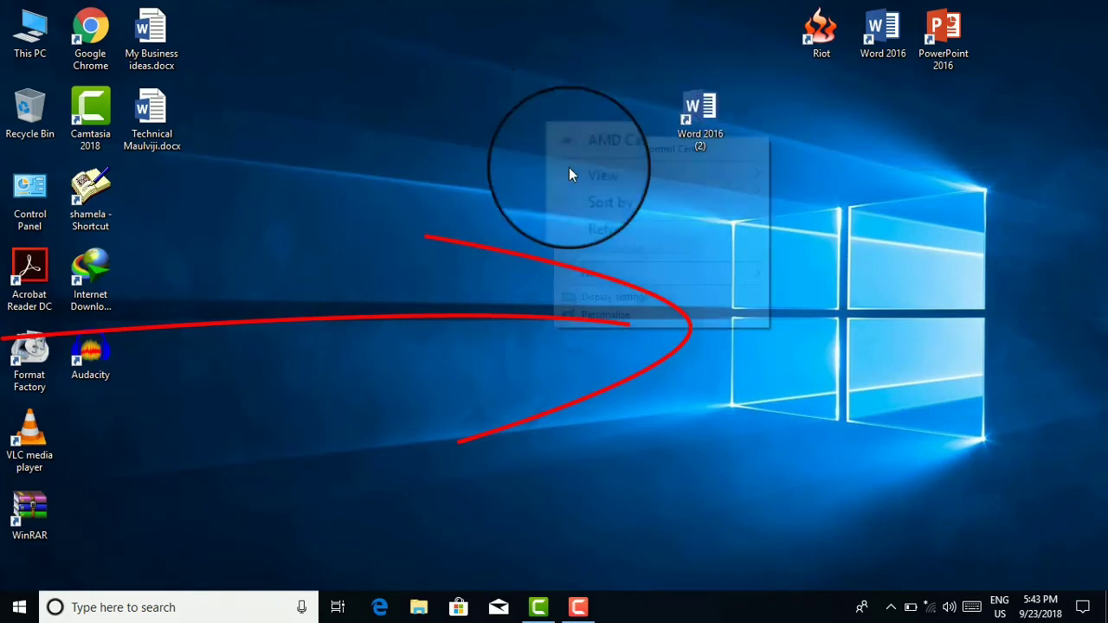
left_click(581, 211)
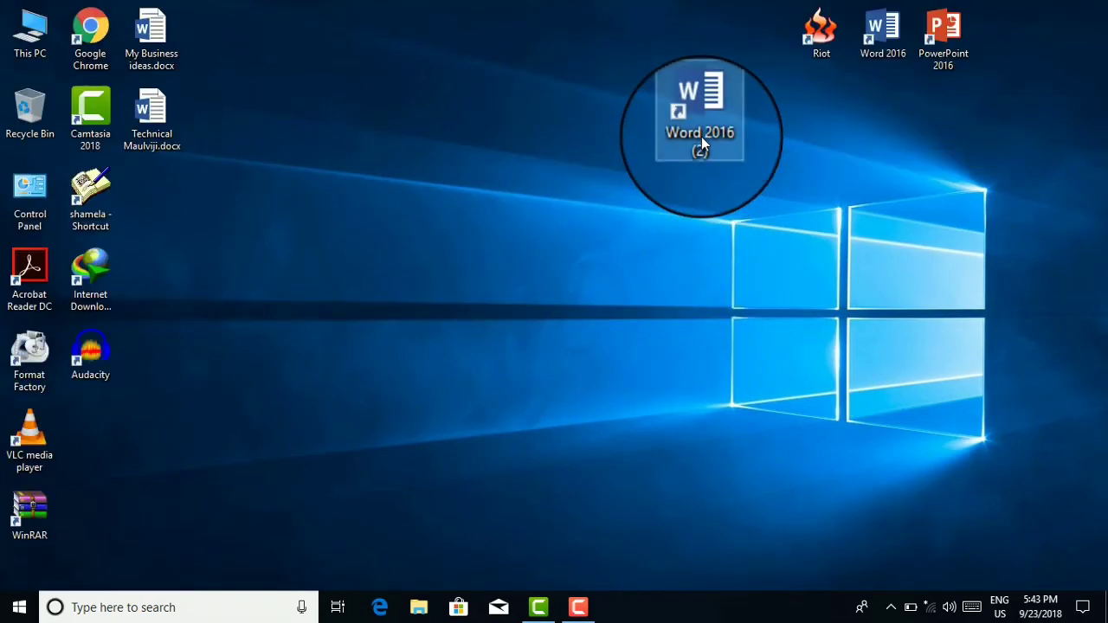
double_click(701, 136)
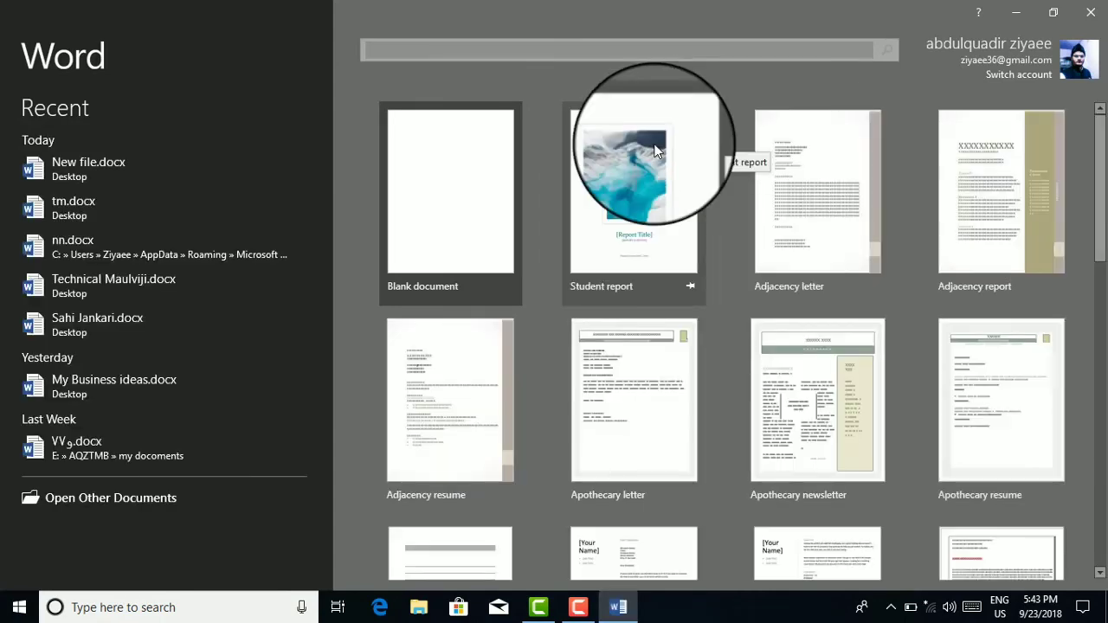
left_click(1092, 13)
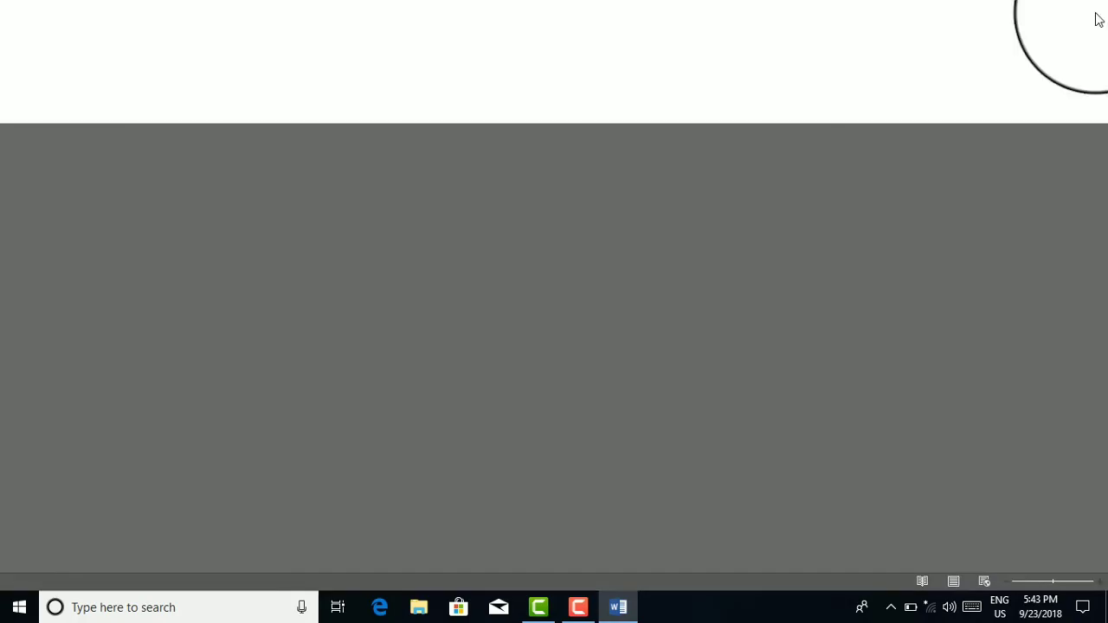